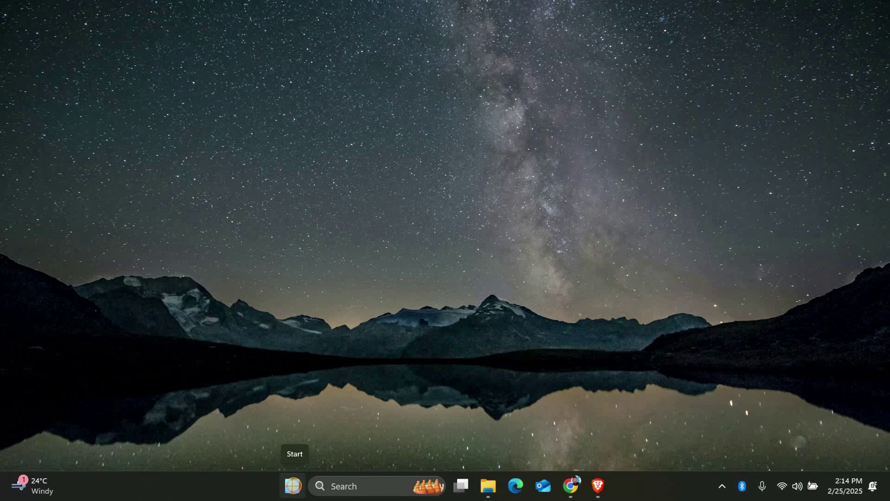
Search for cmd from Start and launch Command Prompt as administrator.
{"action": "left_click", "coordinate": [293, 485]}
{"action": "type", "text": "cmd"}
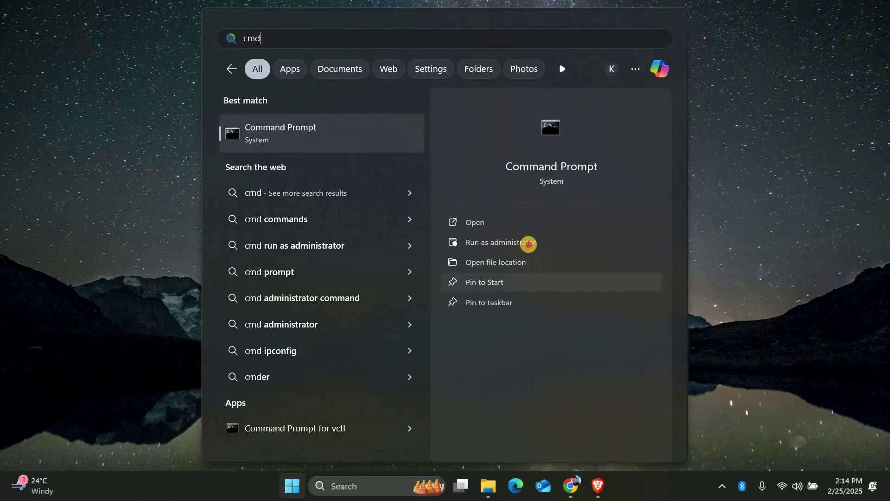
{"action": "left_click", "coordinate": [529, 242]}
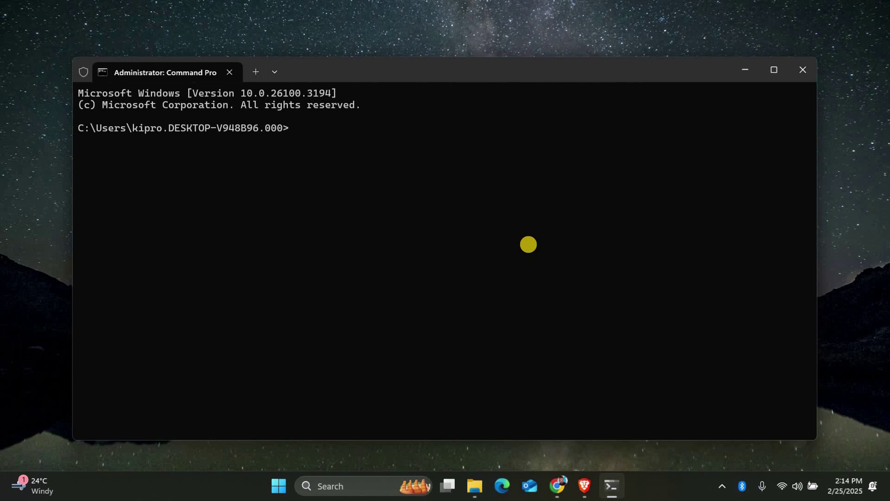
{"action": "type", "text": "diskp"}
{"action": "type", "text": "art"}
In diskpart, check automount status, run 'automount enable', then close the console.
{"action": "key", "text": "Return"}
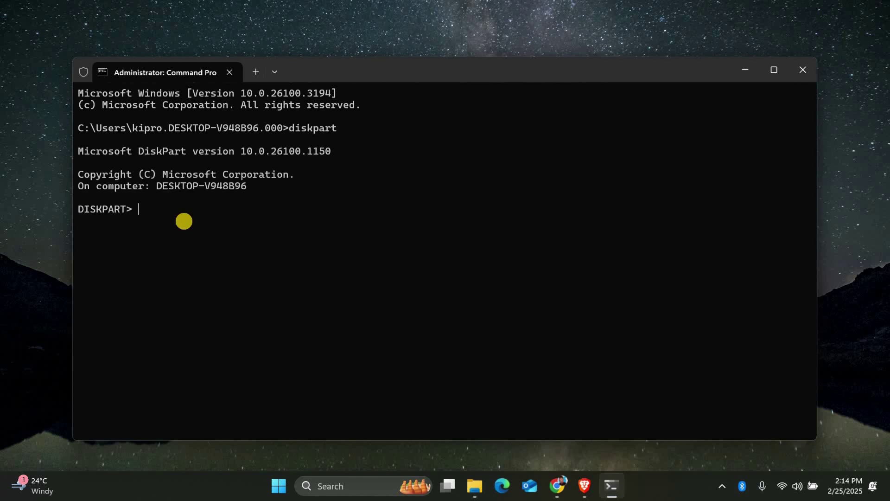
{"action": "type", "text": "automount"}
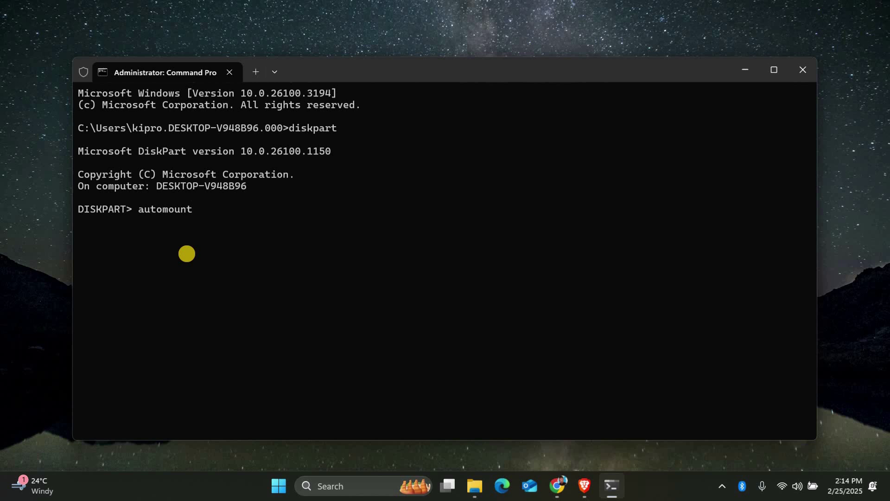
{"action": "key", "text": "Return"}
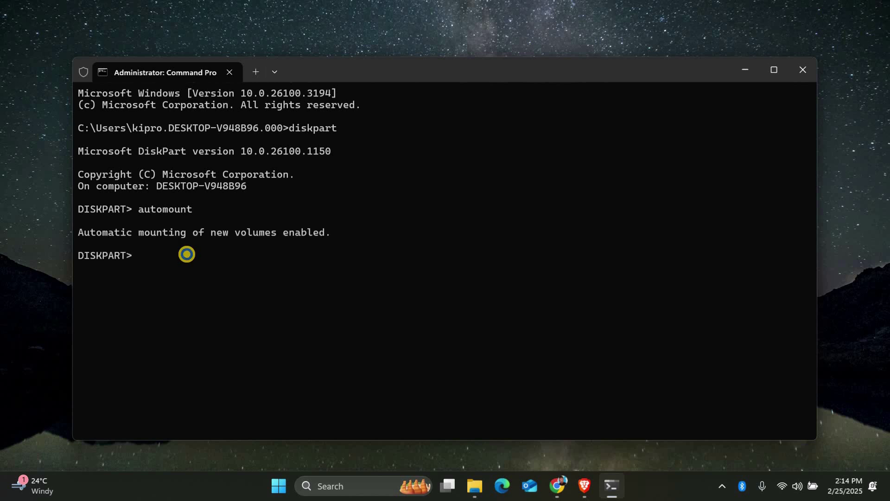
{"action": "key", "text": "Up"}
{"action": "type", "text": "enable"}
{"action": "key", "text": "Return"}
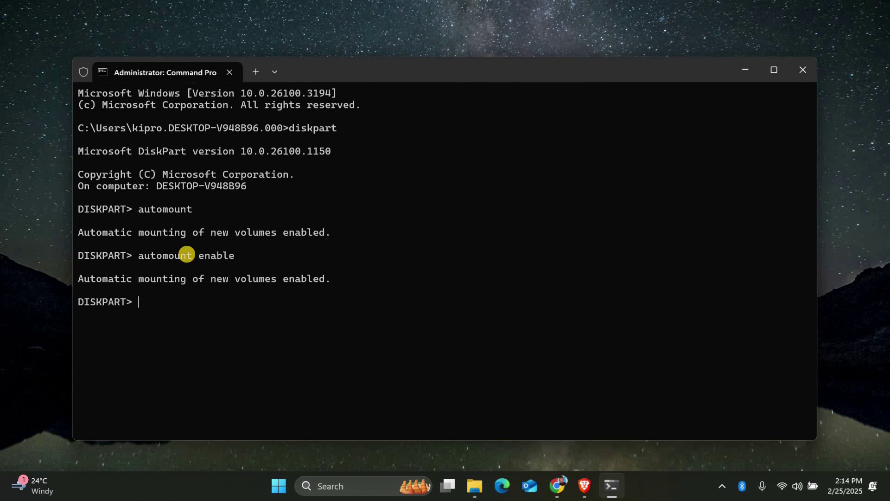
{"action": "left_click", "coordinate": [802, 69]}
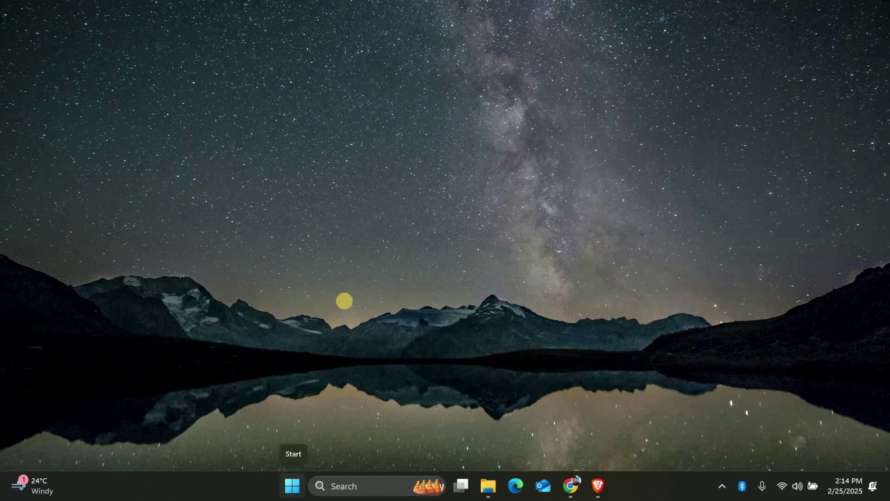
{"action": "key", "text": "super+x"}
{"action": "left_click", "coordinate": [306, 211]}
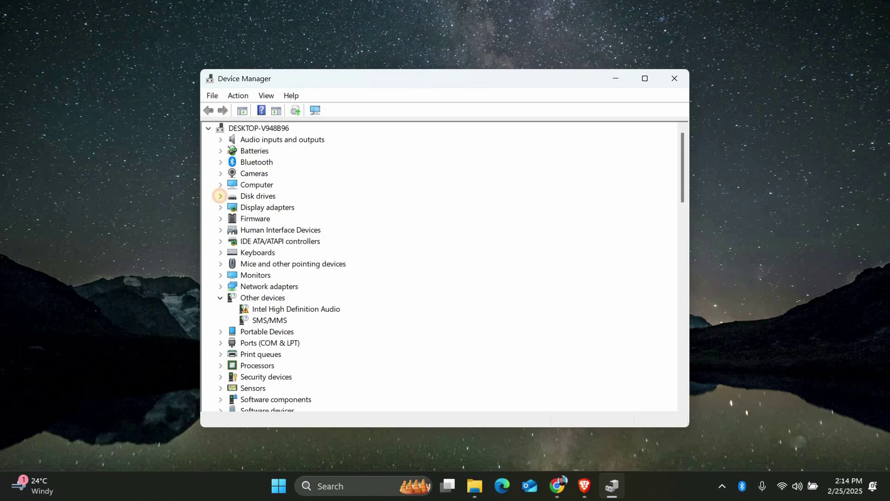
{"action": "left_click", "coordinate": [220, 195]}
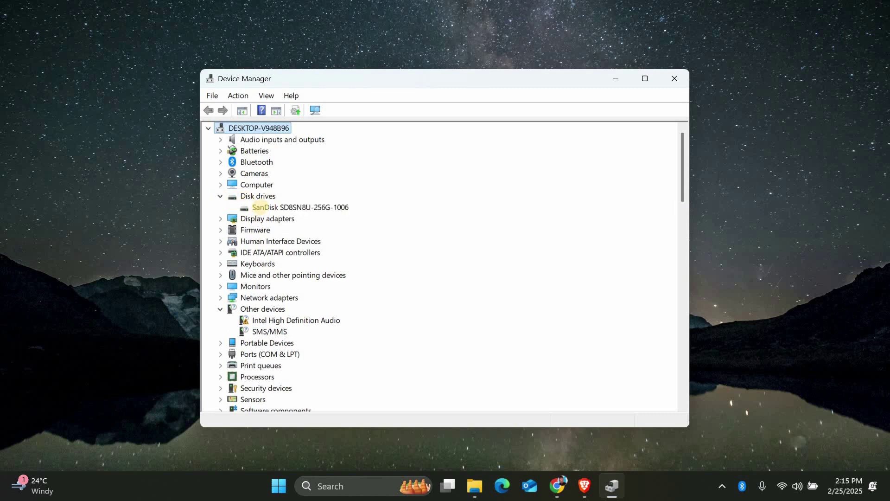
{"action": "right_click", "coordinate": [259, 208]}
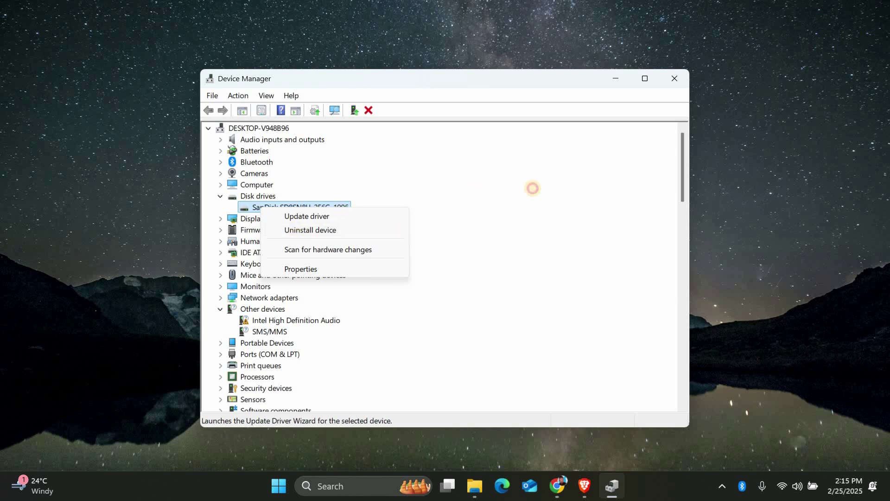
{"action": "left_click", "coordinate": [531, 188]}
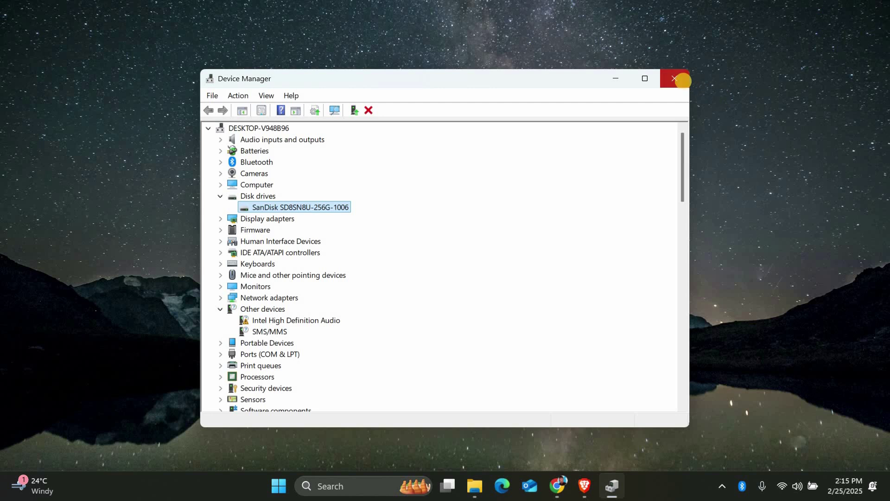
{"action": "left_click", "coordinate": [674, 78]}
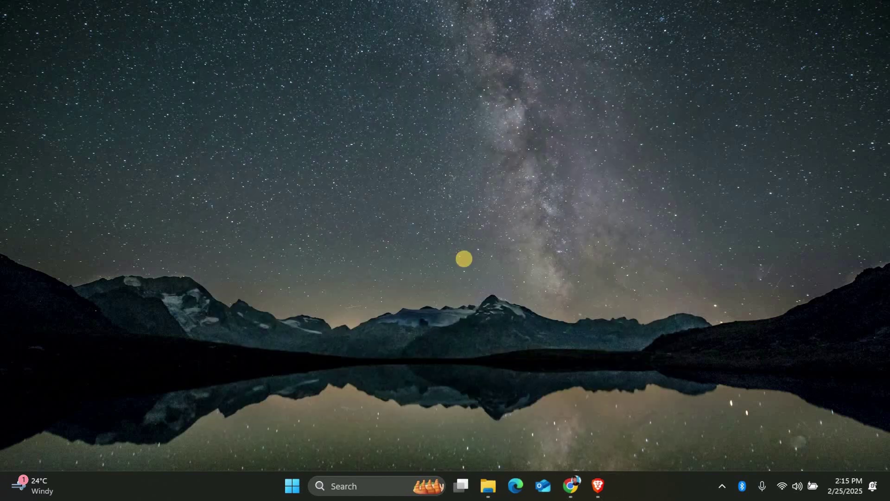